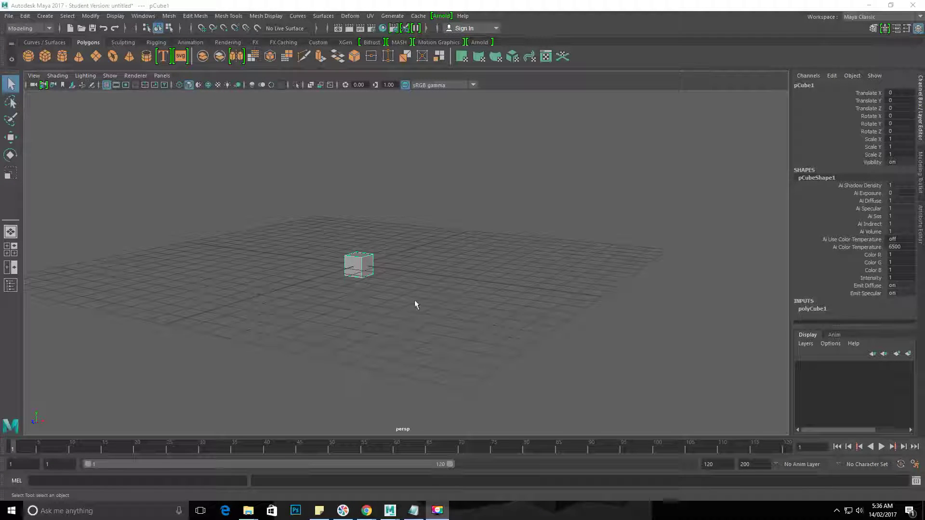
Switch to the Notepad notes and review the instructions for moving an object
alt+drag(351, 209, 383, 190)
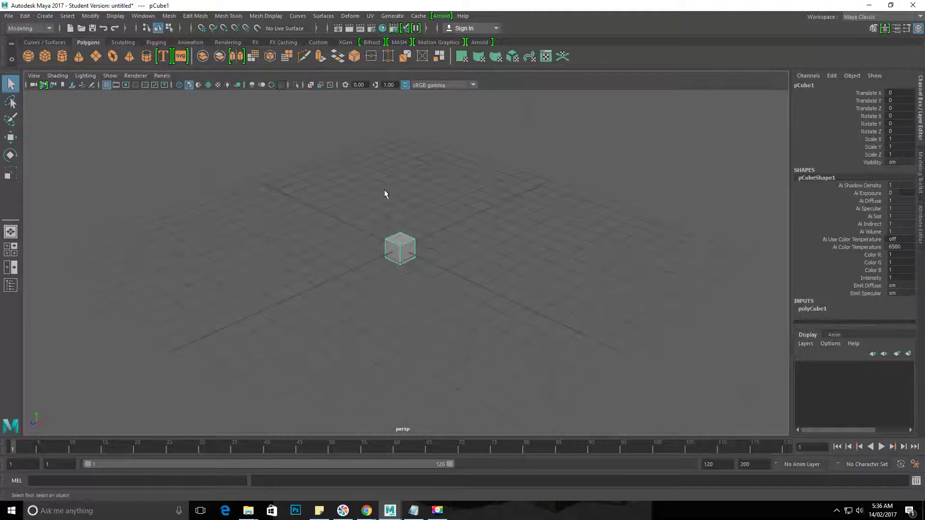
alt+drag(430, 213, 395, 241)
click(413, 510)
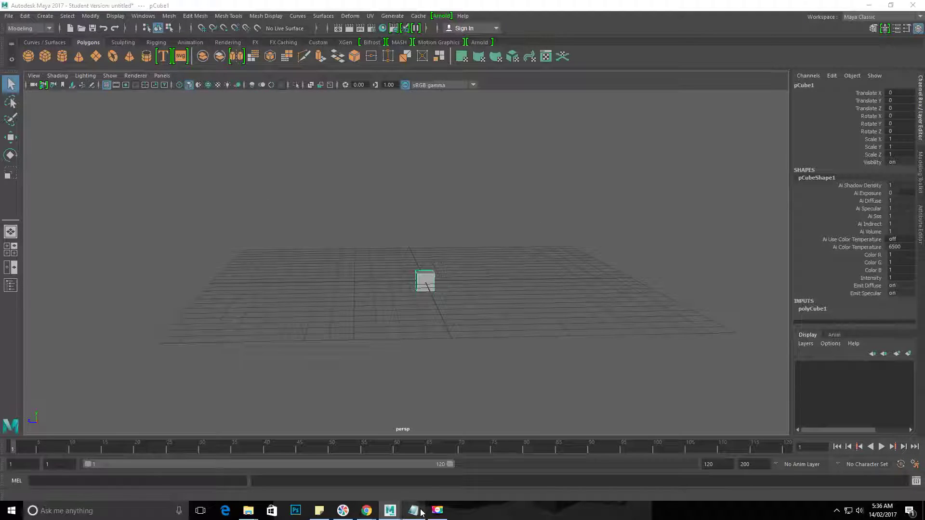
click(555, 201)
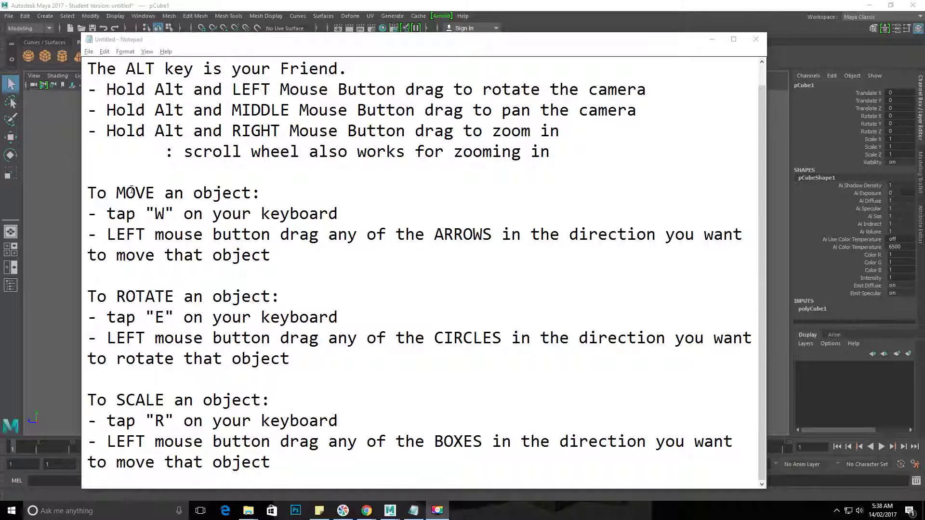
drag(270, 256, 88, 193)
click(214, 234)
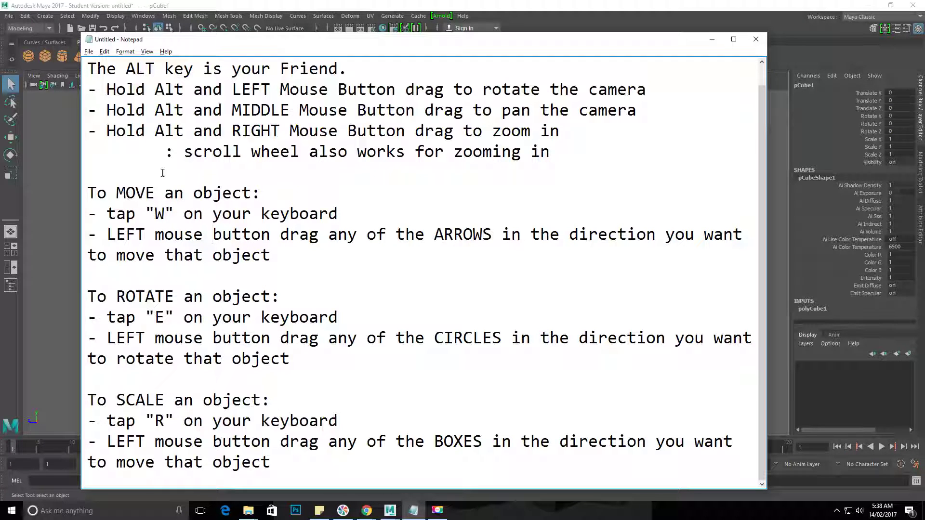
drag(164, 214, 155, 214)
Return to Maya, deselect the cube and select it again
click(440, 4)
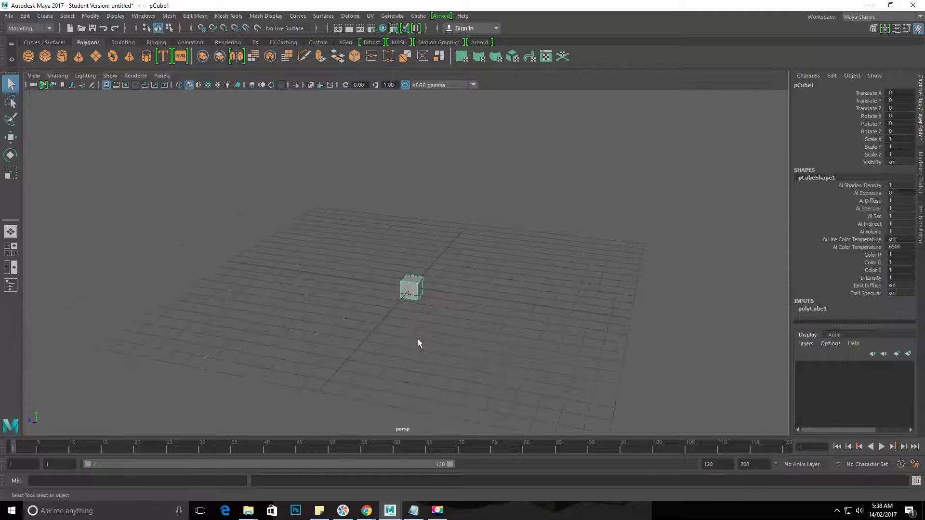
alt+middle_drag(408, 296, 369, 238)
click(602, 334)
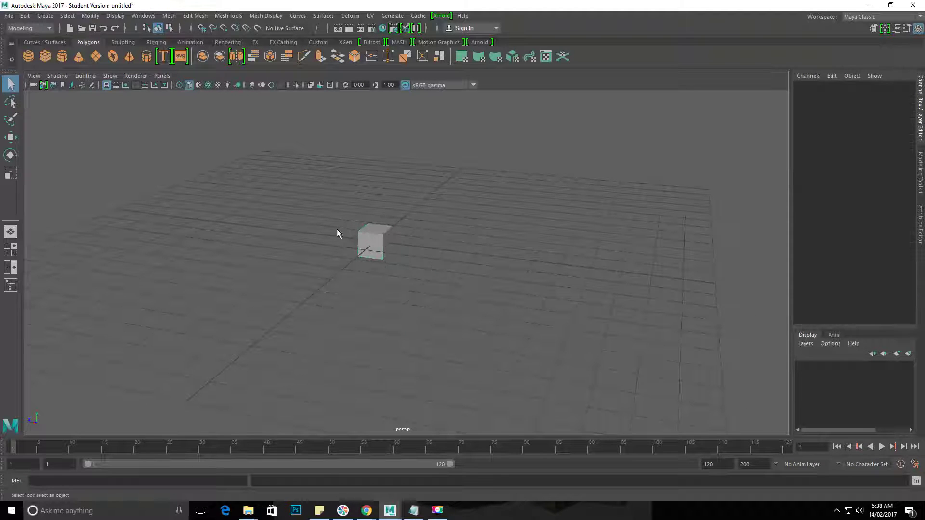
click(388, 241)
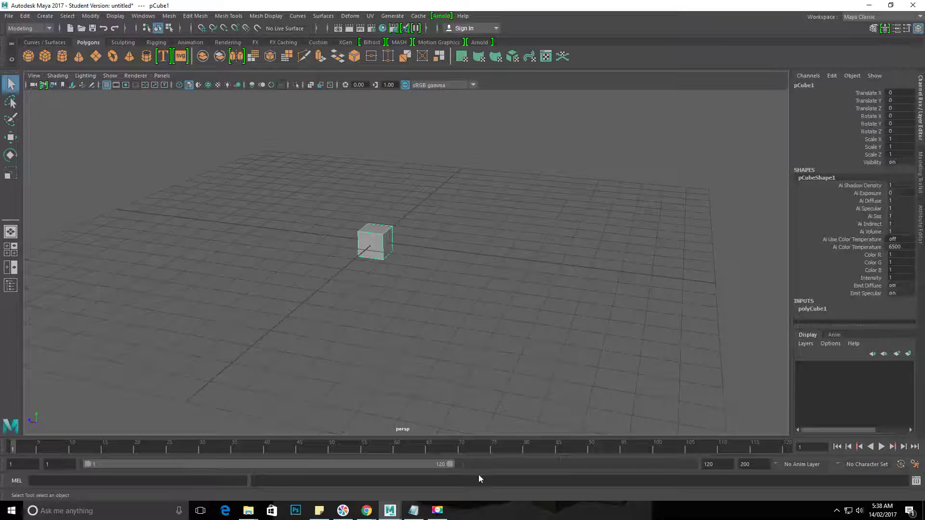
Switch to Notepad and add the line "- Select the object you want to move" beneath the "To MOVE an object:" heading
click(423, 513)
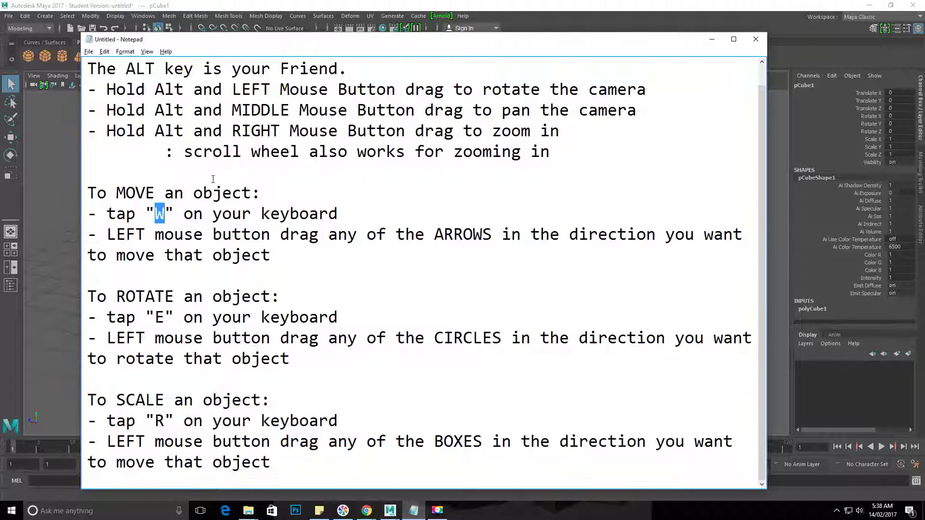
click(213, 180)
click(282, 192)
key(Return)
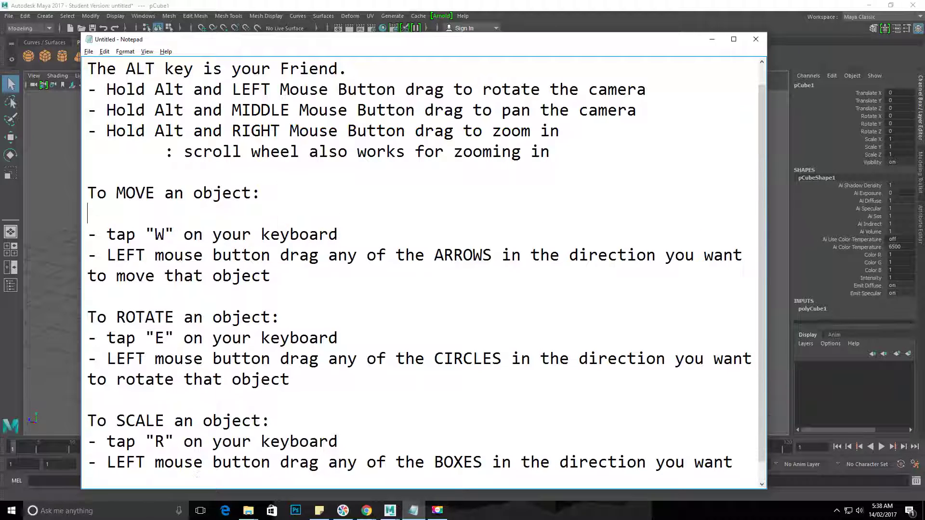
text(- Select the object you wa)
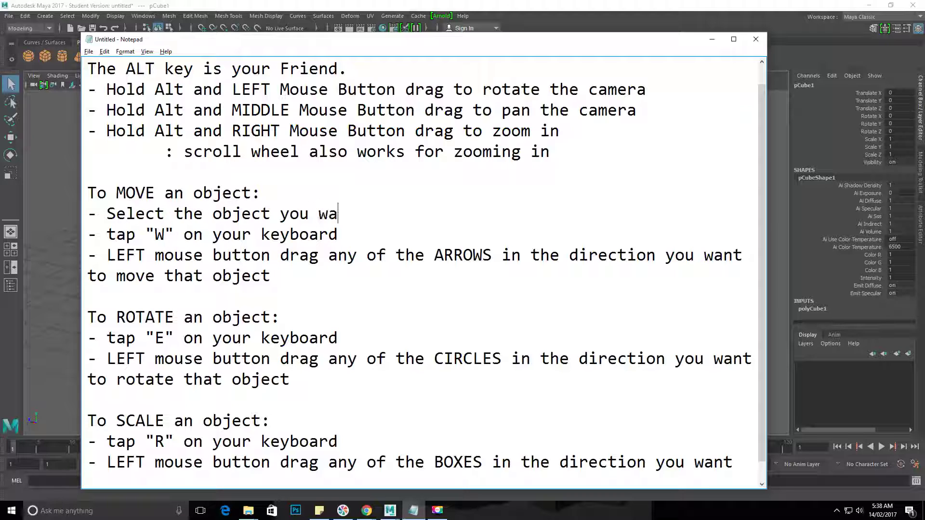
text(nt to move)
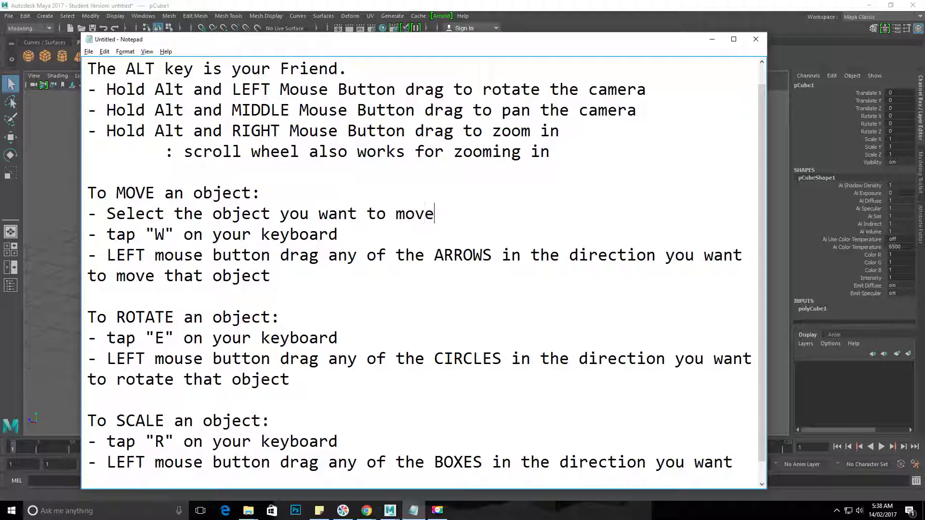
Return to Maya and activate the Move tool on the selected cube
click(472, 4)
click(473, 268)
click(375, 250)
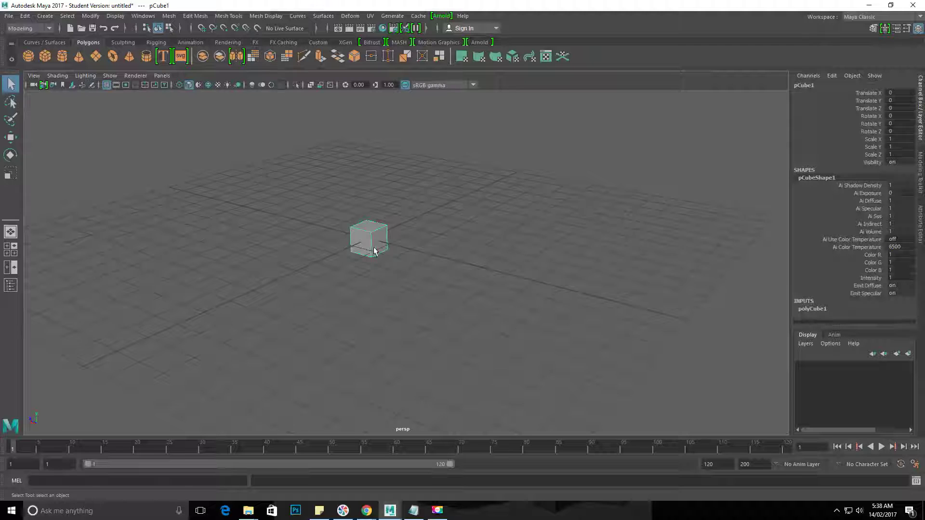
scroll(390, 265, up, 4)
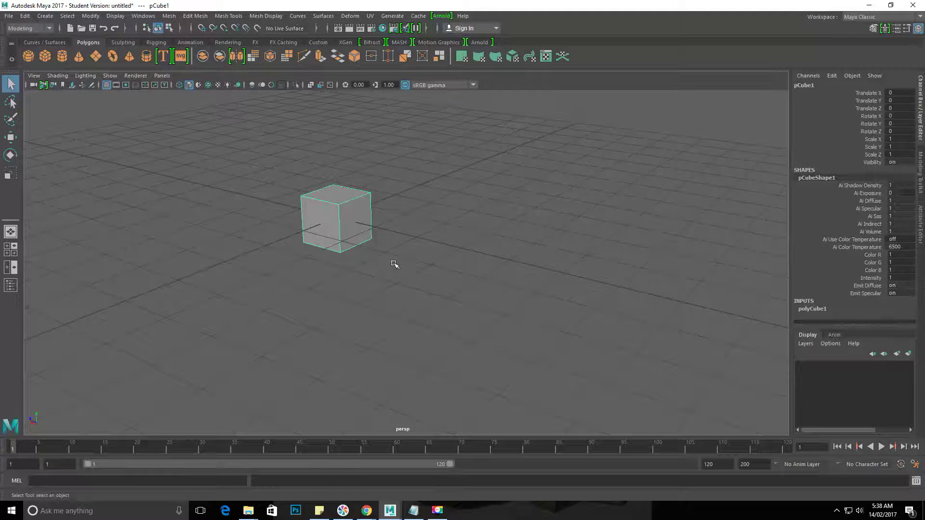
key(w)
alt+drag(401, 237, 444, 337)
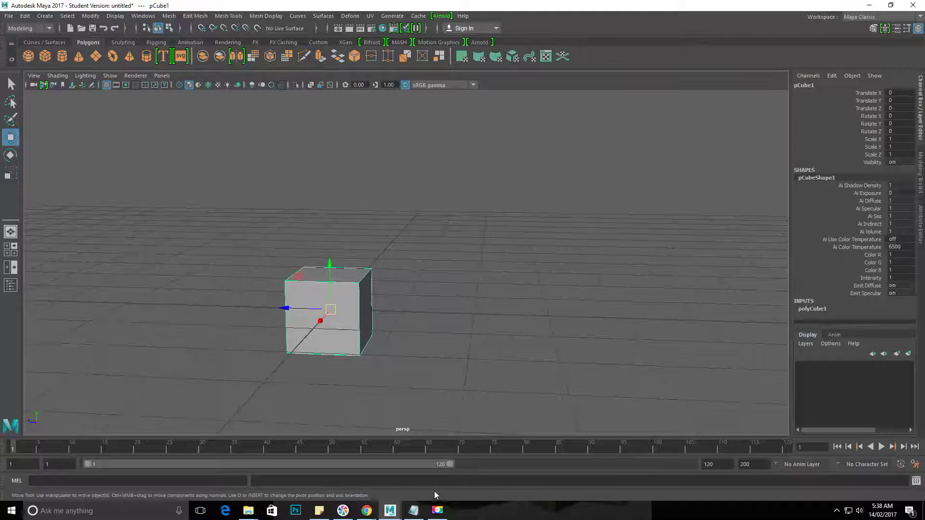
Recheck the move notes in Notepad, return to Maya and raise the cube along Y to about 3.08
click(413, 509)
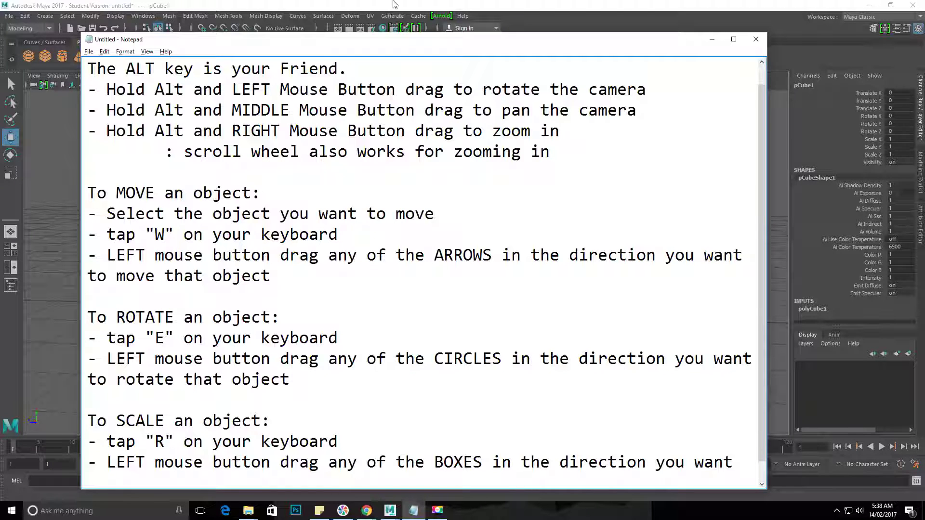
click(421, 4)
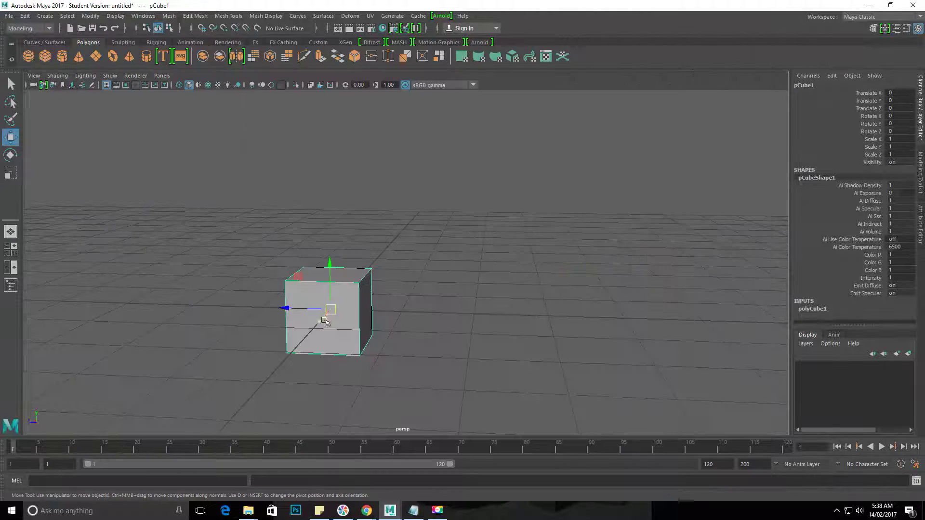
alt+right_drag(324, 322, 112, 289)
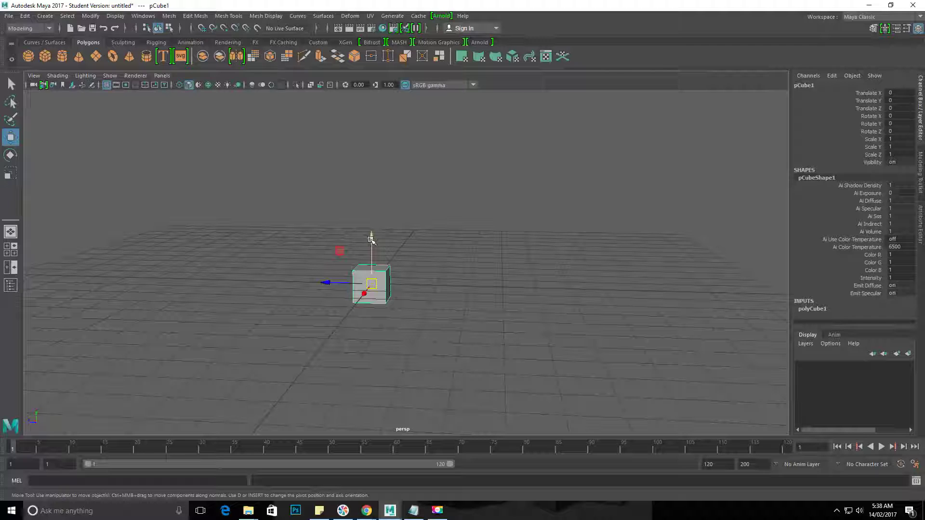
drag(372, 239, 371, 140)
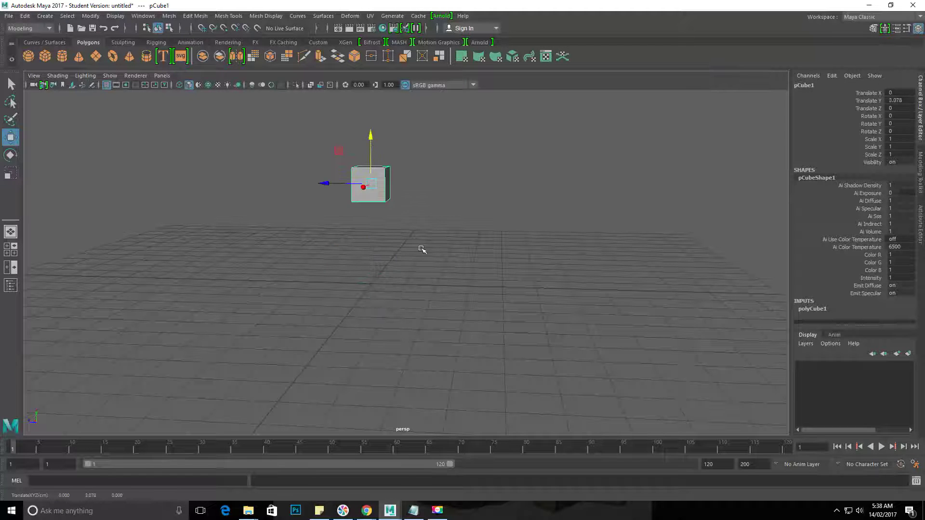
Raise the cube further along Y to about 4.32
alt+middle_drag(421, 249, 363, 327)
alt+drag(250, 251, 306, 289)
alt+right_drag(305, 289, 376, 334)
alt+drag(462, 409, 417, 376)
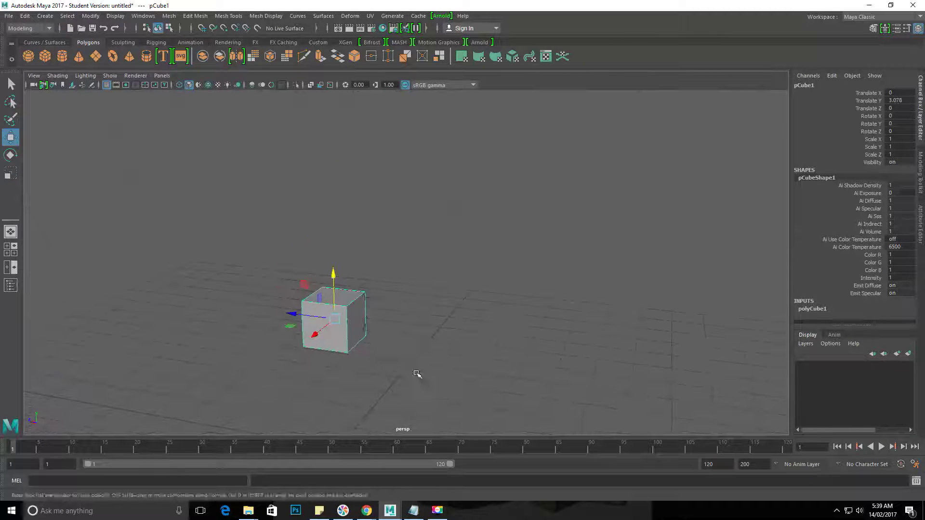
alt+right_drag(417, 376, 380, 347)
drag(346, 275, 403, 241)
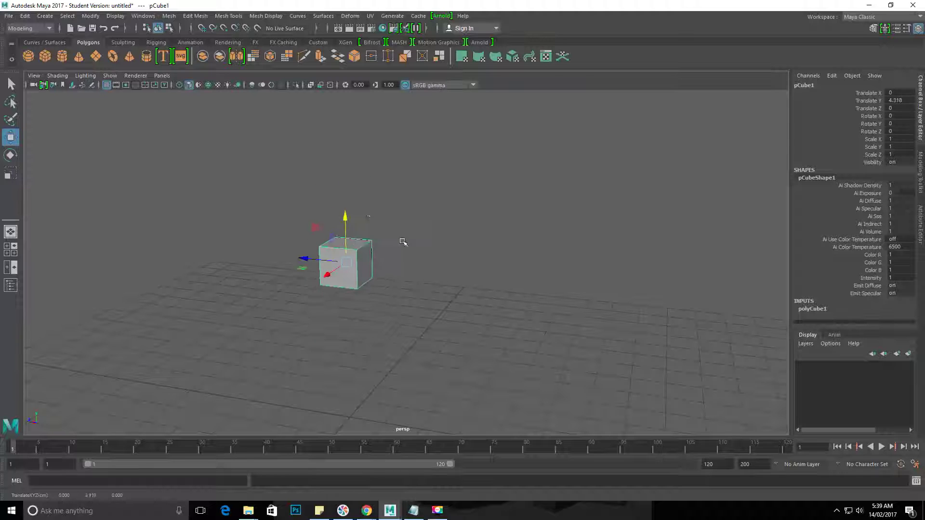
Move the cube along Z to about 5.9 and along X to about 0.52
alt+drag(430, 309, 386, 277)
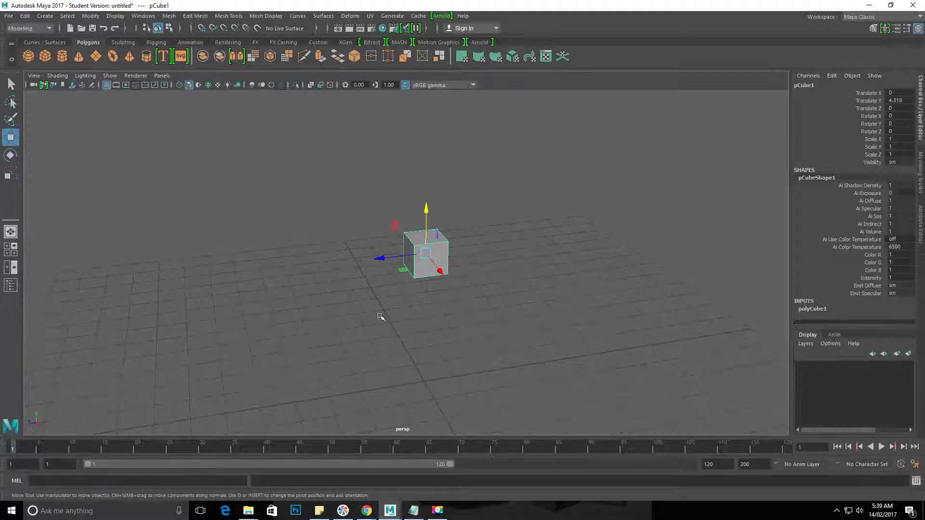
drag(388, 260, 165, 287)
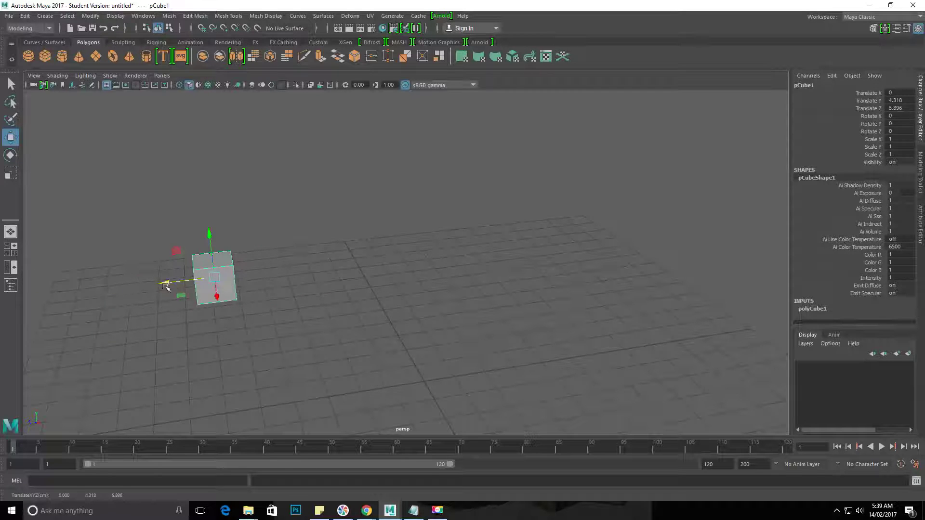
alt+drag(152, 336, 363, 280)
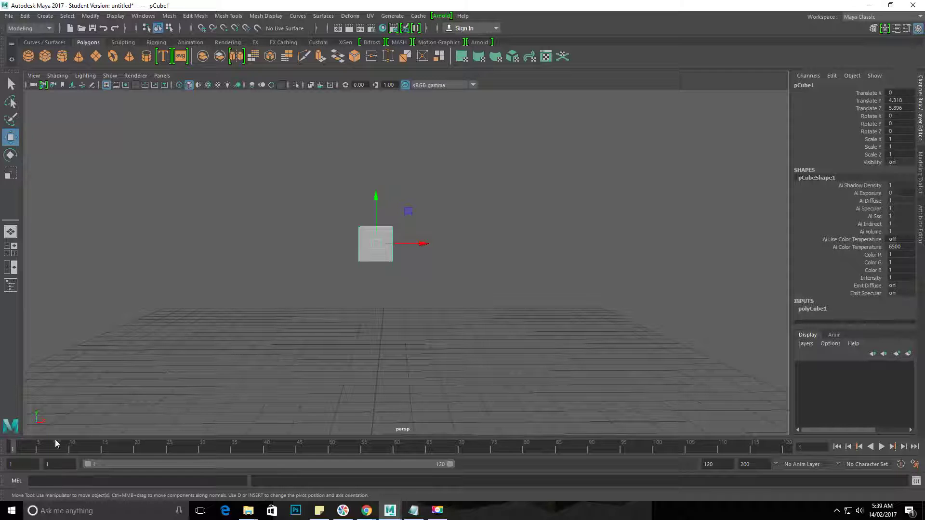
alt+drag(63, 412, 41, 448)
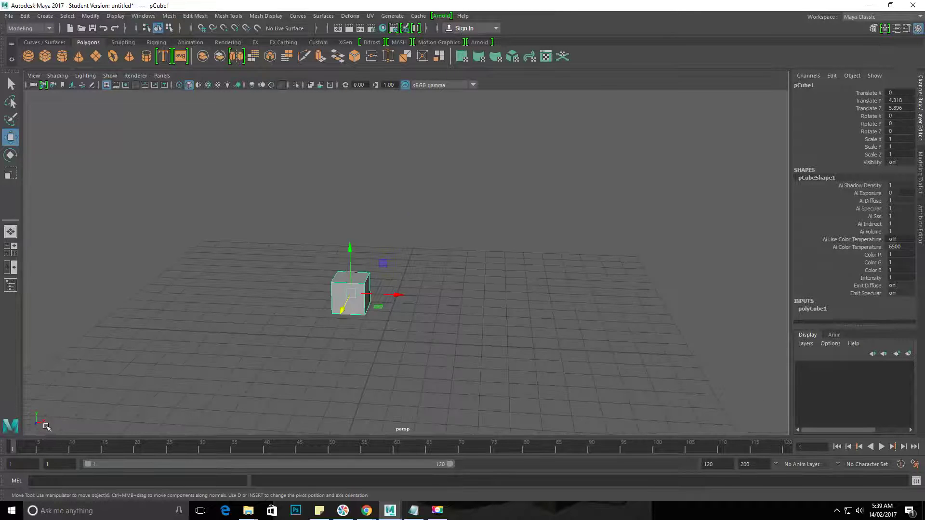
alt+drag(395, 331, 412, 345)
alt+drag(508, 342, 436, 341)
scroll(289, 340, up, 4)
alt+middle_drag(329, 326, 498, 274)
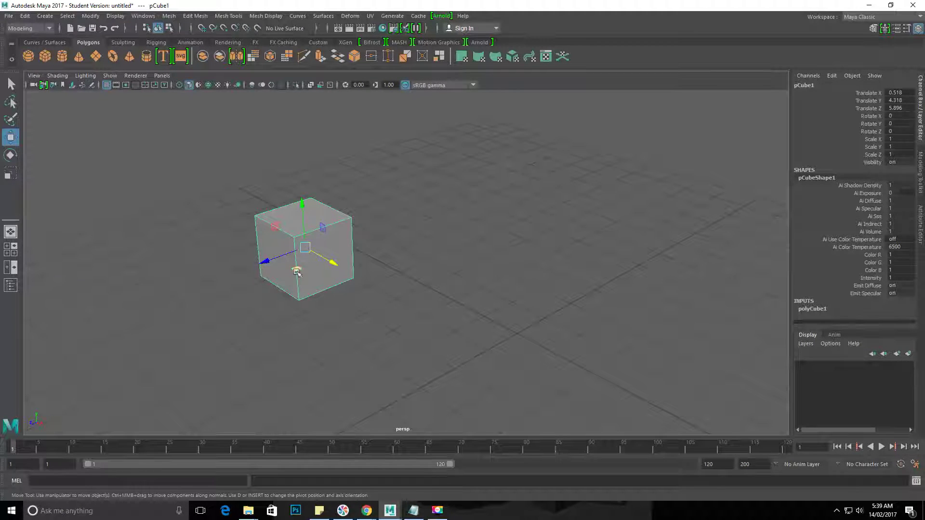
alt+middle_drag(256, 335, 326, 331)
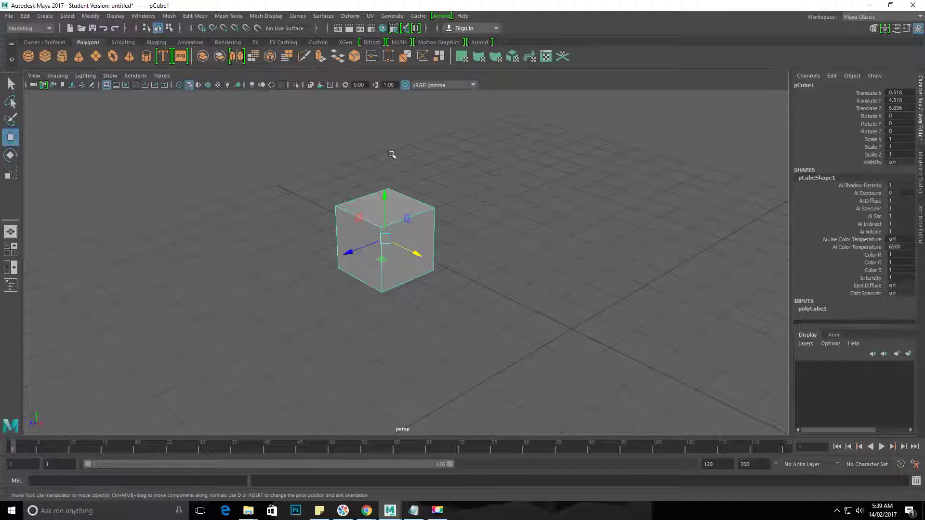
Move the cube freely with the Move manipulator's centre handle to about -0.63 in X and 2.5 in Z
drag(392, 235, 99, 289)
alt+drag(319, 200, 166, 230)
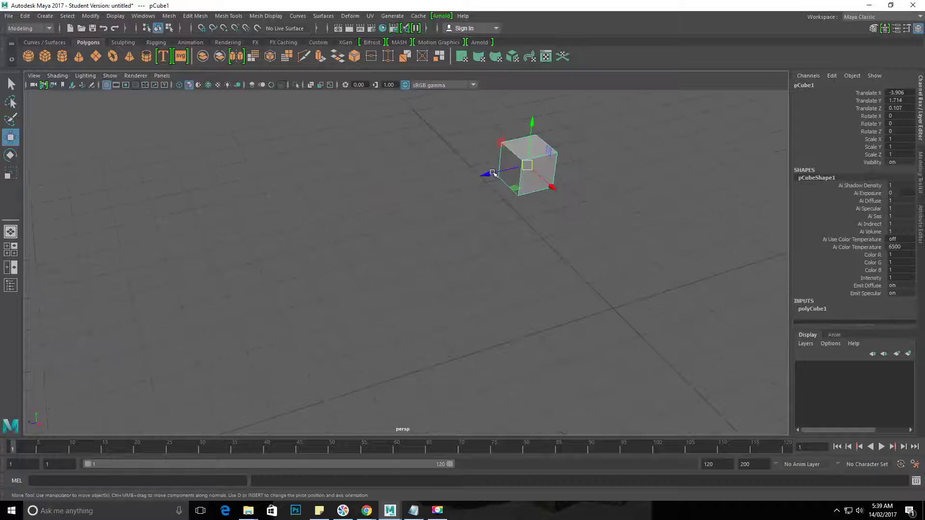
alt+middle_drag(558, 220, 440, 253)
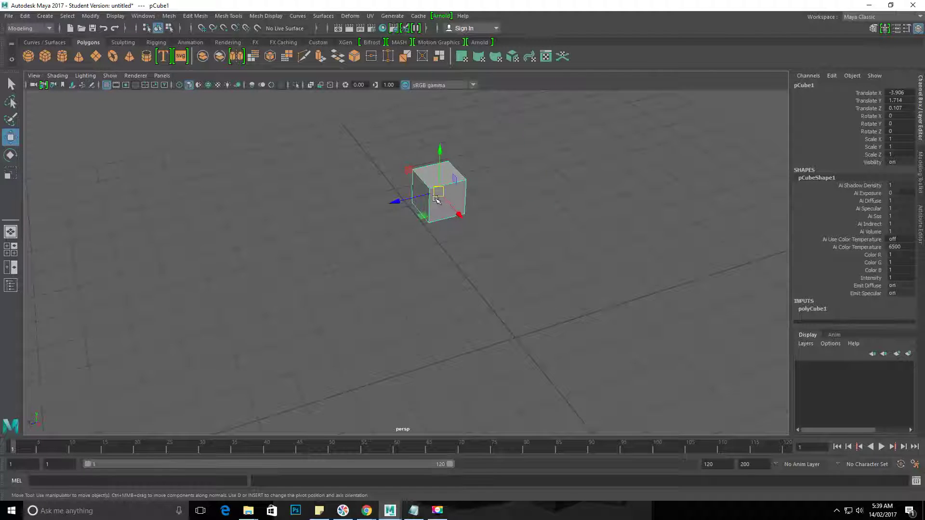
drag(438, 195, 281, 218)
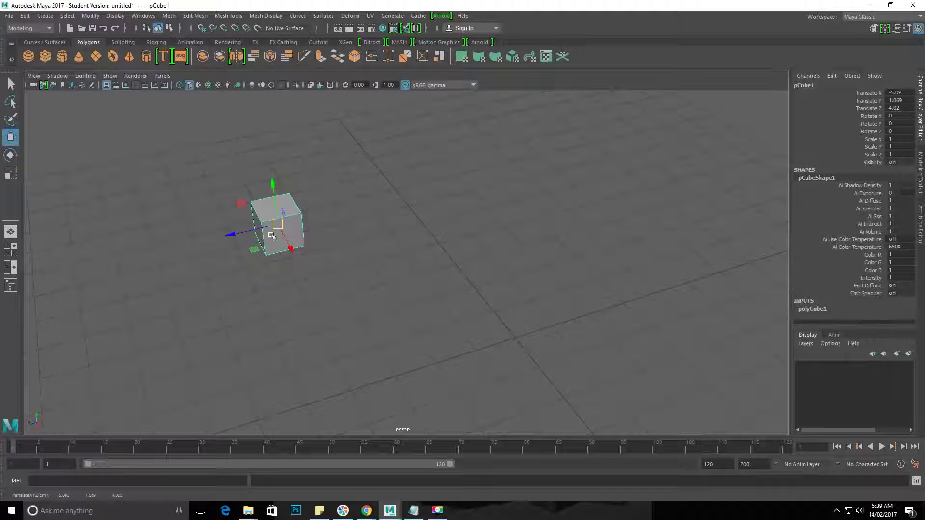
drag(278, 224, 337, 202)
Raise the cube along Y to about 3.74 and shift it along X to about 1.3
alt+drag(225, 274, 470, 310)
alt+drag(239, 307, 398, 307)
drag(382, 255, 386, 142)
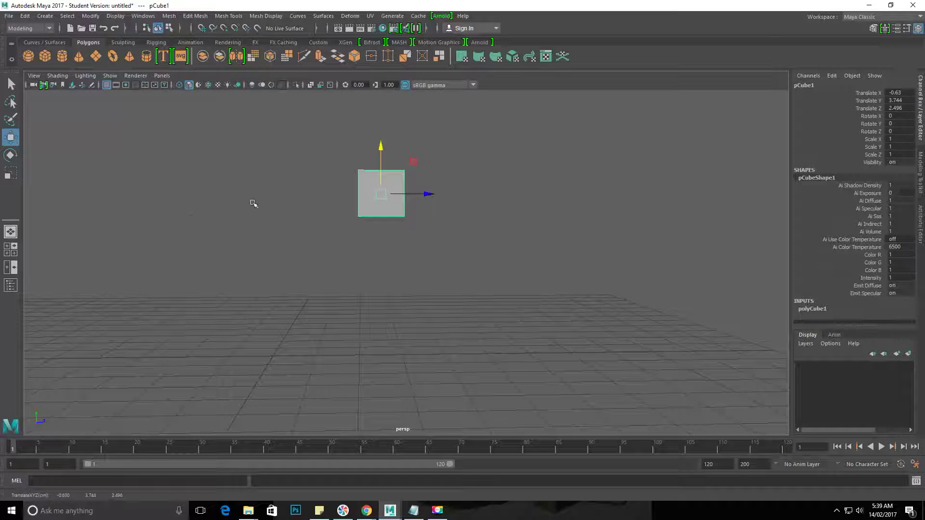
alt+drag(254, 203, 397, 156)
drag(341, 196, 216, 236)
Create a second polygon cube and move it along X to about 5.74
alt+middle_drag(216, 236, 203, 221)
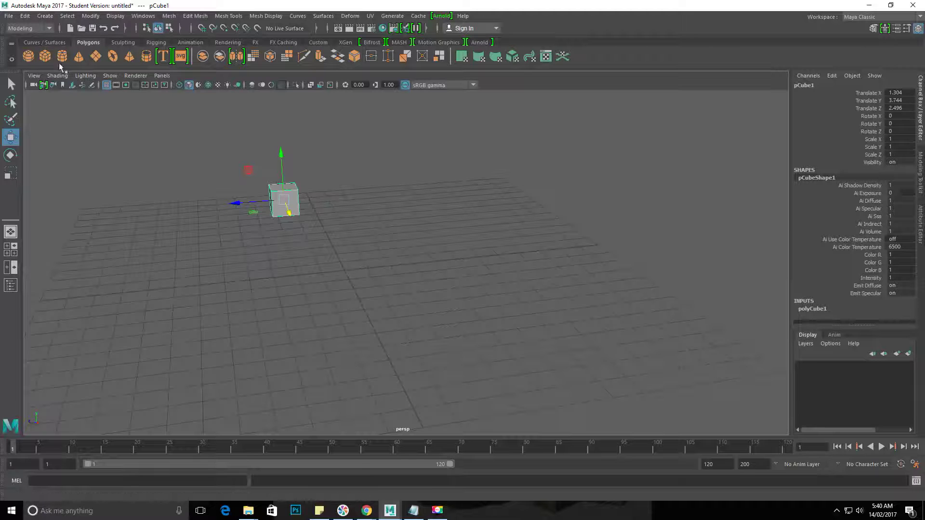
click(44, 56)
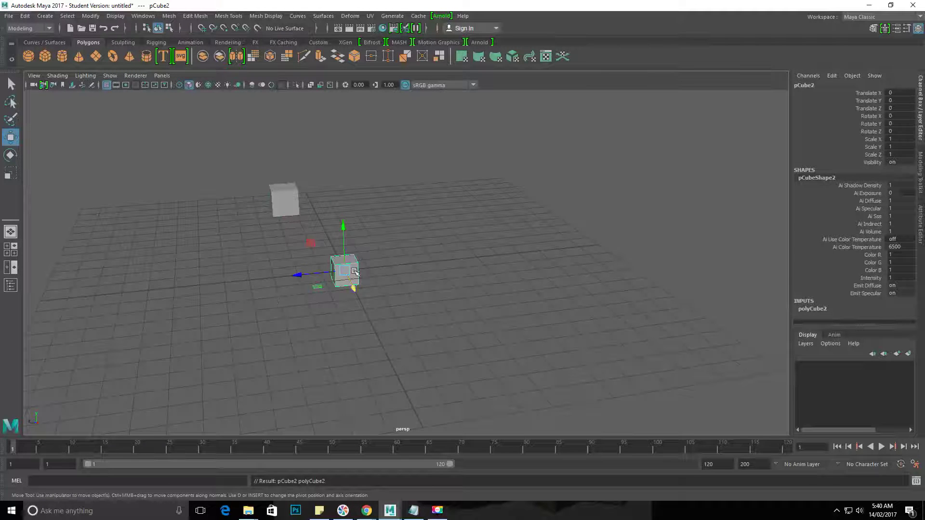
alt+drag(355, 272, 576, 289)
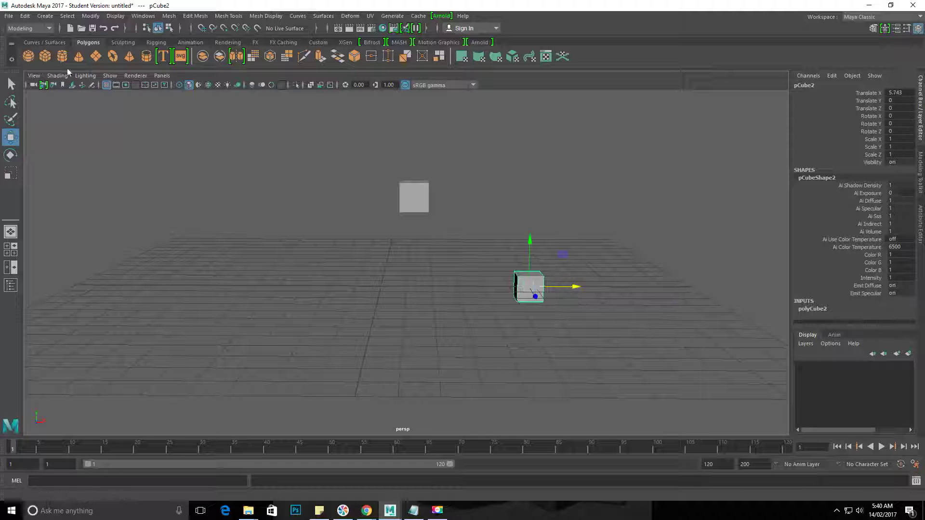
Create a third polygon cube and stack it above the second one, at about 5.82 in X and 1.09 in Y
click(45, 56)
drag(427, 288, 570, 305)
drag(519, 245, 518, 206)
drag(574, 258, 577, 259)
alt+drag(604, 223, 501, 244)
scroll(413, 376, up, 5)
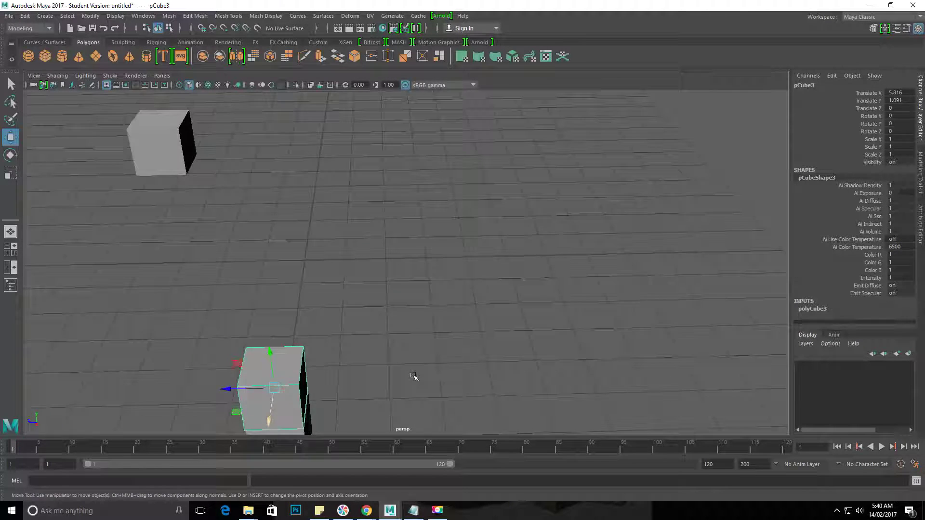
alt+drag(415, 376, 421, 264)
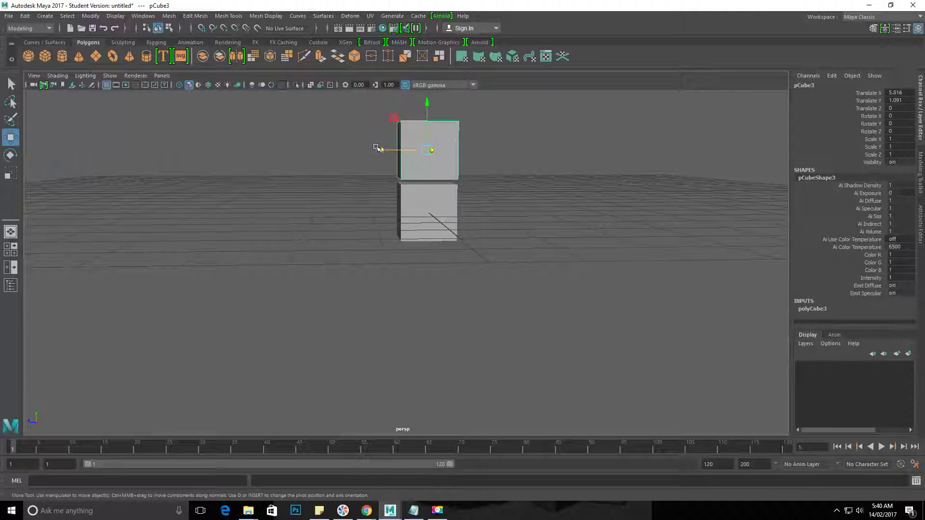
Align the third cube over the second one, at about 5.75 in X and 0.01 in Z
drag(377, 147, 245, 166)
drag(190, 147, 192, 147)
alt+right_drag(320, 196, 263, 229)
alt+middle_drag(263, 231, 273, 248)
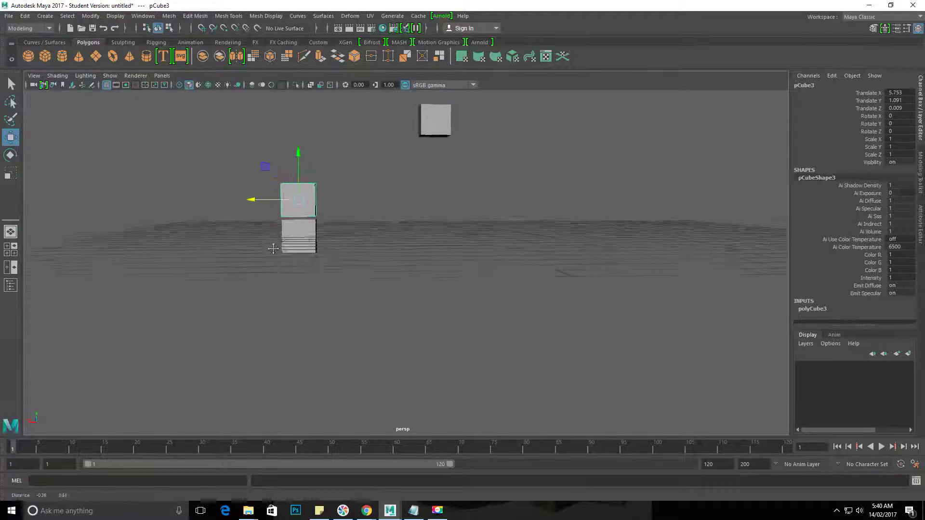
alt+right_drag(273, 249, 351, 296)
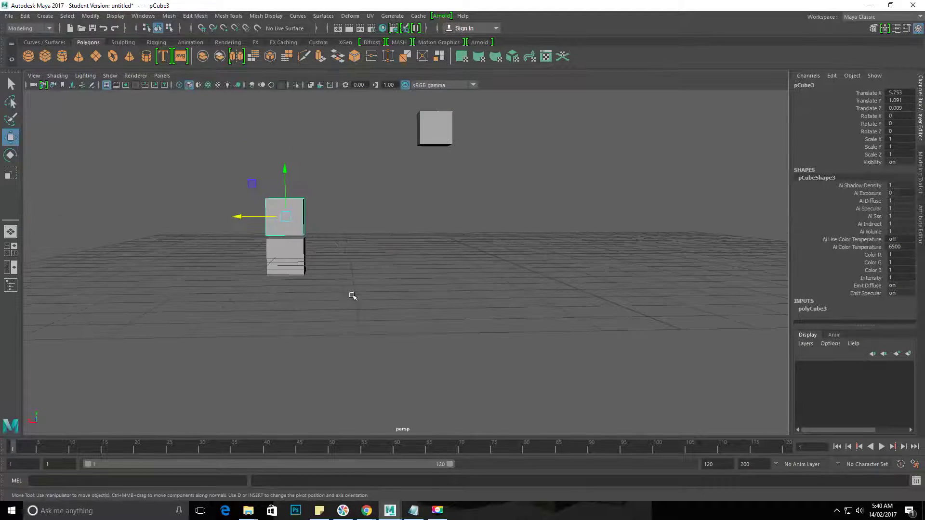
Create a polygon cone and place it on top of the two stacked cubes, at about 5.73 in X, 2.69 in Y and 0.04 in Z
click(79, 56)
alt+drag(520, 308, 371, 188)
alt+drag(342, 216, 539, 233)
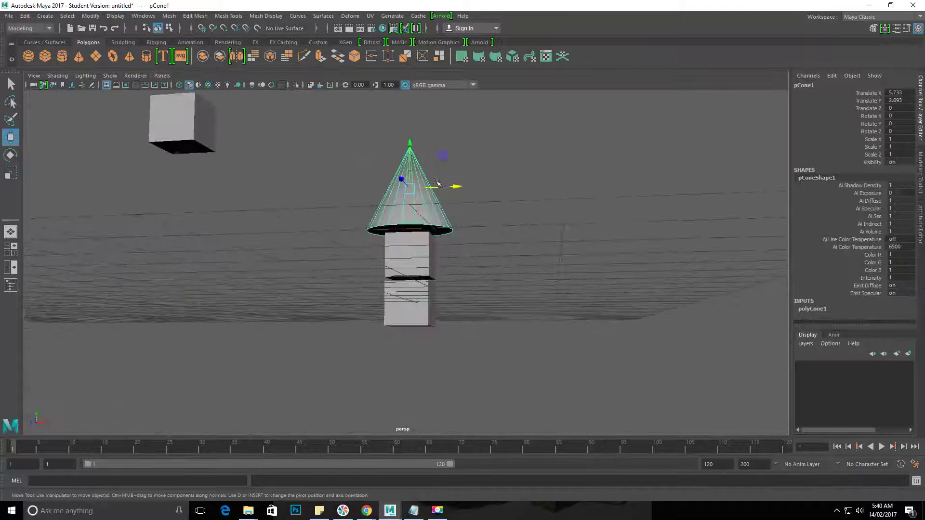
alt+drag(437, 182, 561, 218)
drag(337, 189, 344, 192)
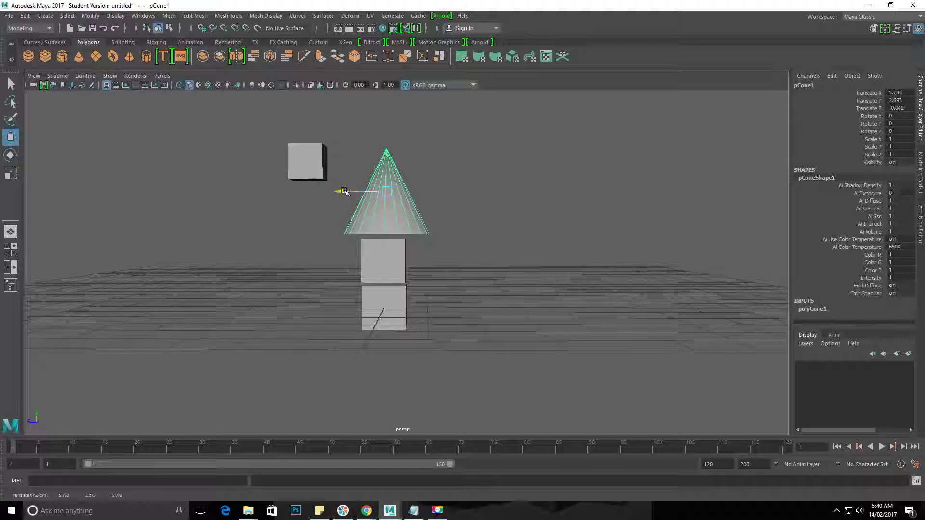
alt+drag(446, 186, 320, 233)
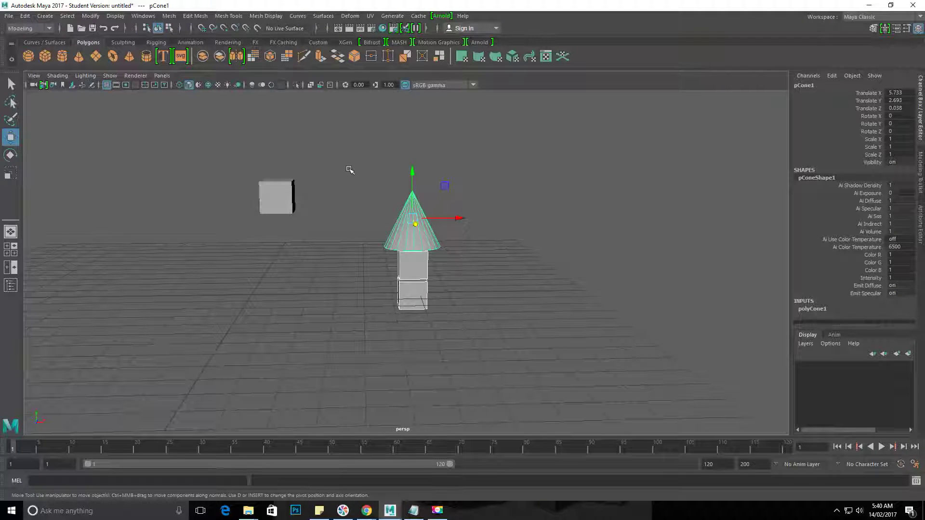
Select the cone and both stacked cubes together with a selection box, and clear the selection
alt+drag(474, 364, 480, 300)
alt+right_drag(481, 295, 428, 294)
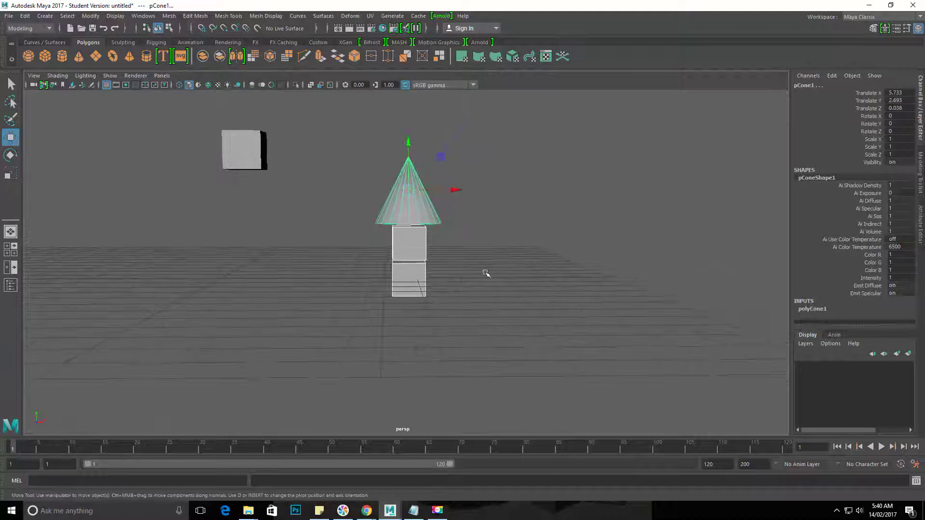
click(481, 311)
drag(498, 361, 310, 171)
alt+drag(458, 273, 422, 266)
drag(316, 116, 514, 372)
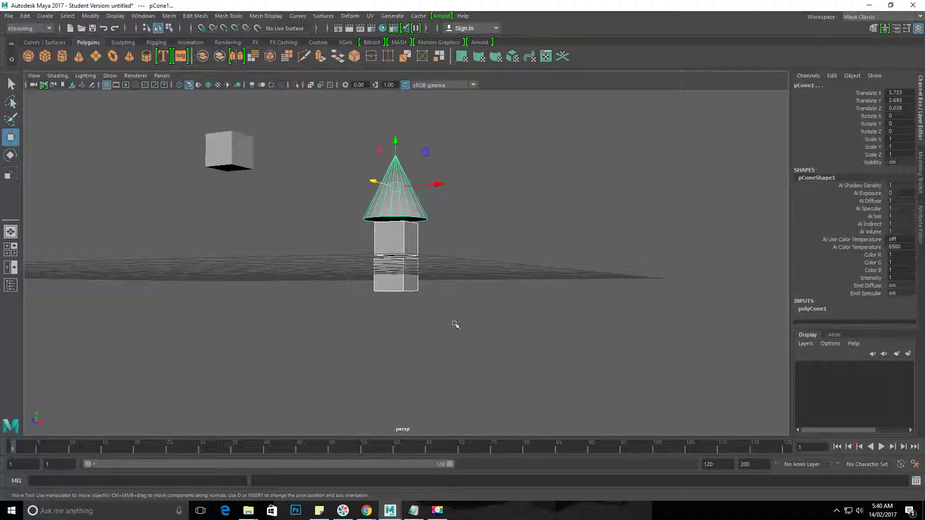
alt+drag(454, 322, 554, 306)
click(491, 301)
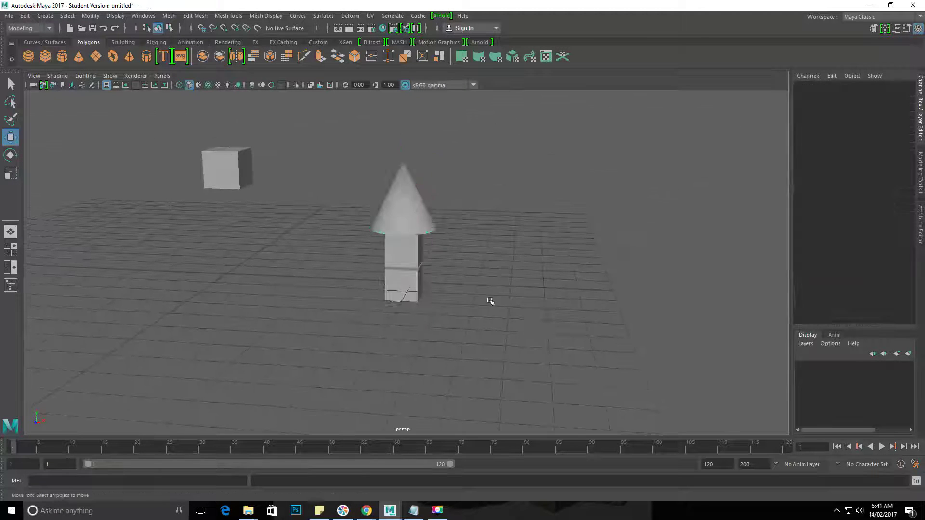
Select both stacked cubes and the cone one by one, and raise them together along Y until the cone is at about 4.74
click(403, 291)
alt+drag(400, 345, 412, 330)
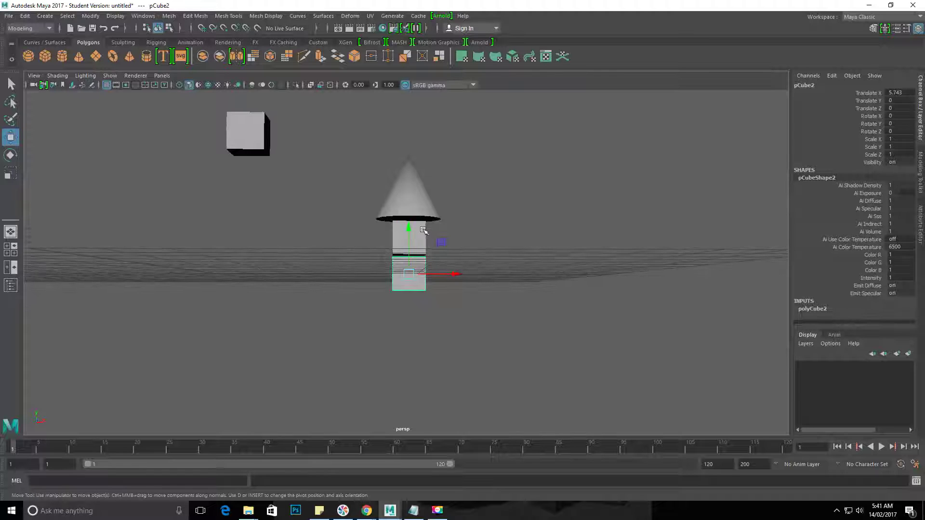
click(397, 200)
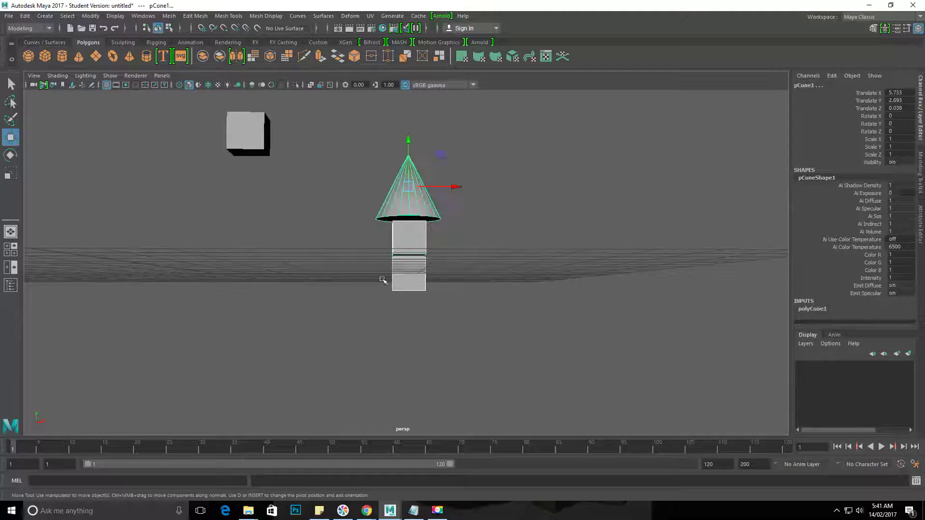
alt+drag(384, 280, 429, 110)
Move the separate first cube beneath the raised stack, to about 5.77 in X, 0.73 in Y and -0.05 in Z
click(290, 181)
alt+drag(302, 195, 346, 225)
drag(315, 150, 330, 255)
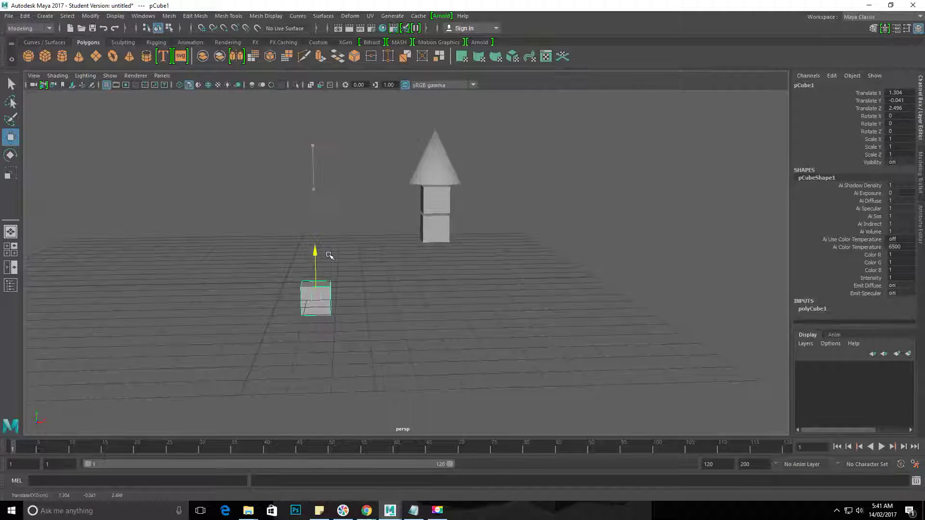
drag(345, 293, 241, 270)
drag(379, 236, 399, 256)
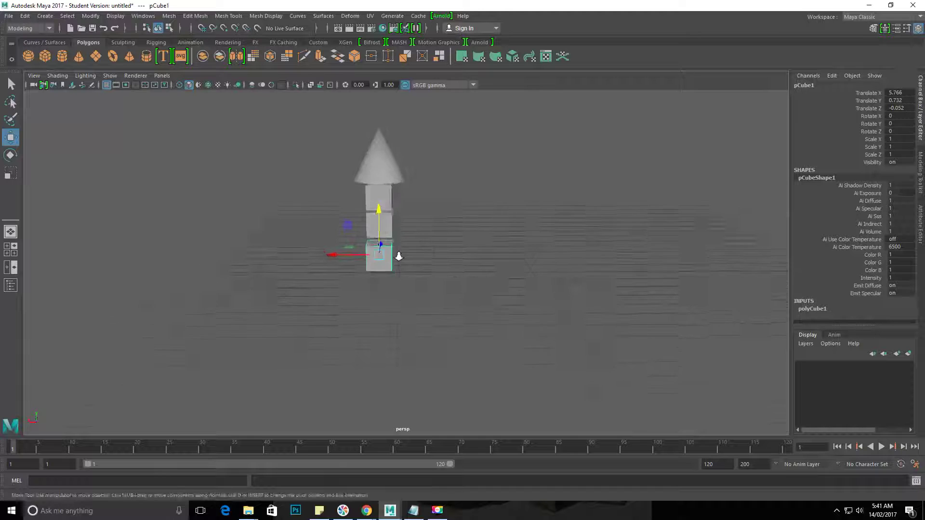
Fine-align the bottom cube under the stack, at about 5.72 in X and 0.06 in Z
alt+right_drag(398, 256, 440, 287)
alt+drag(440, 287, 436, 274)
drag(317, 255, 250, 221)
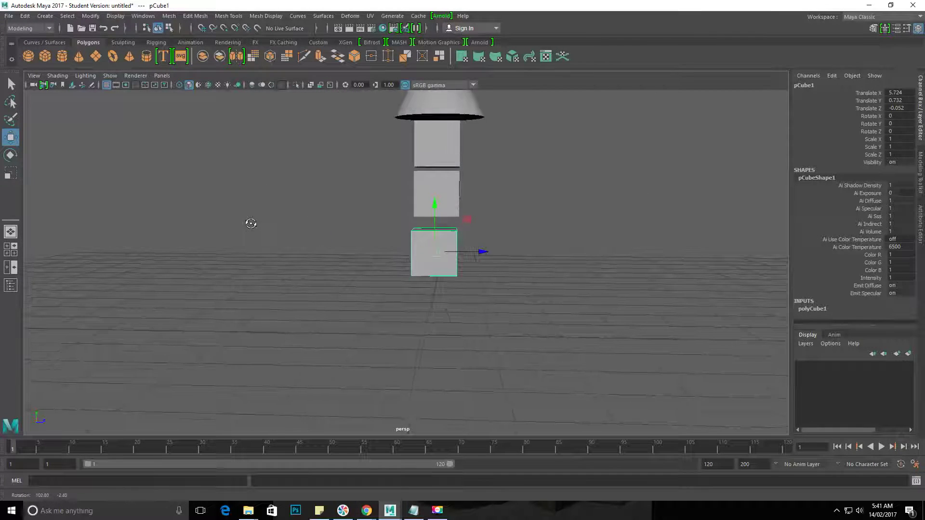
drag(473, 251, 236, 216)
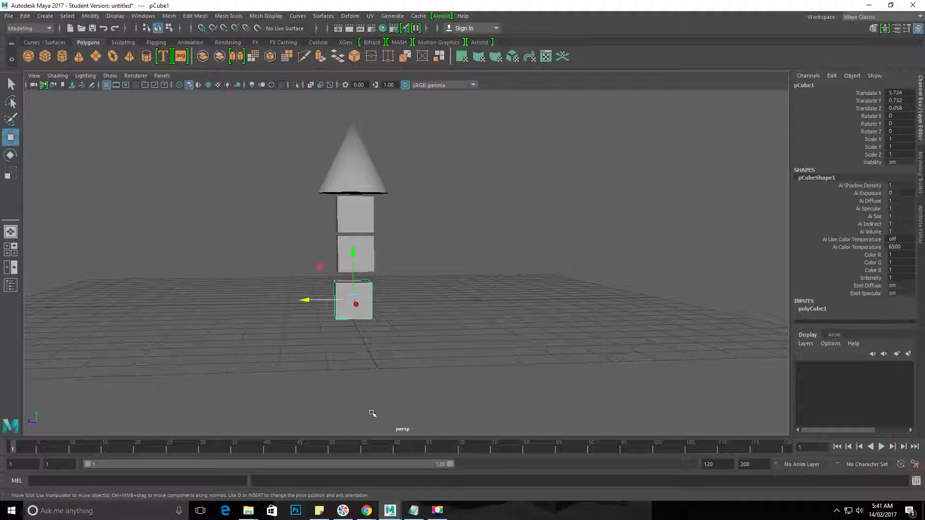
Select the cone and the two upper cubes together, lower them along Y onto the bottom cube, and clear the selection
alt+drag(308, 288, 299, 282)
drag(295, 172, 432, 264)
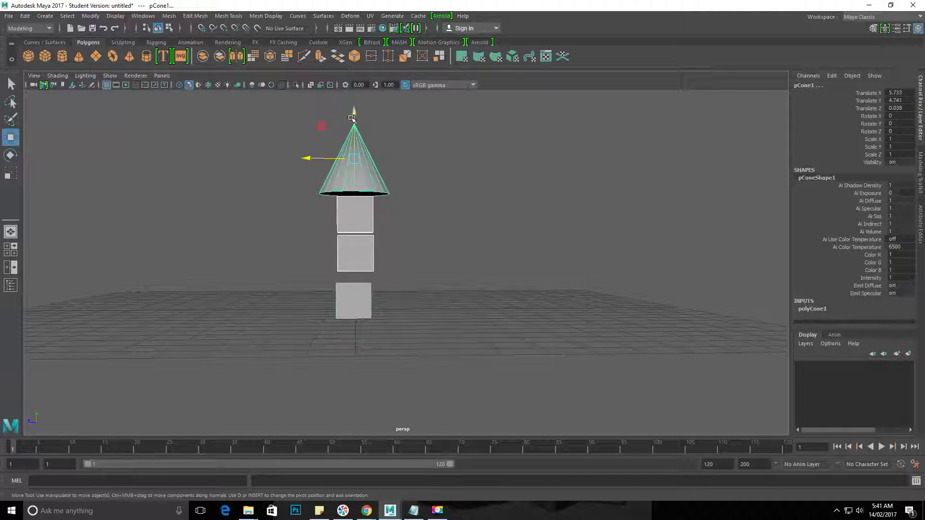
drag(354, 112, 353, 120)
alt+drag(351, 211, 415, 214)
alt+right_drag(438, 216, 407, 210)
click(523, 240)
alt+drag(524, 241, 419, 333)
alt+middle_drag(453, 359, 516, 297)
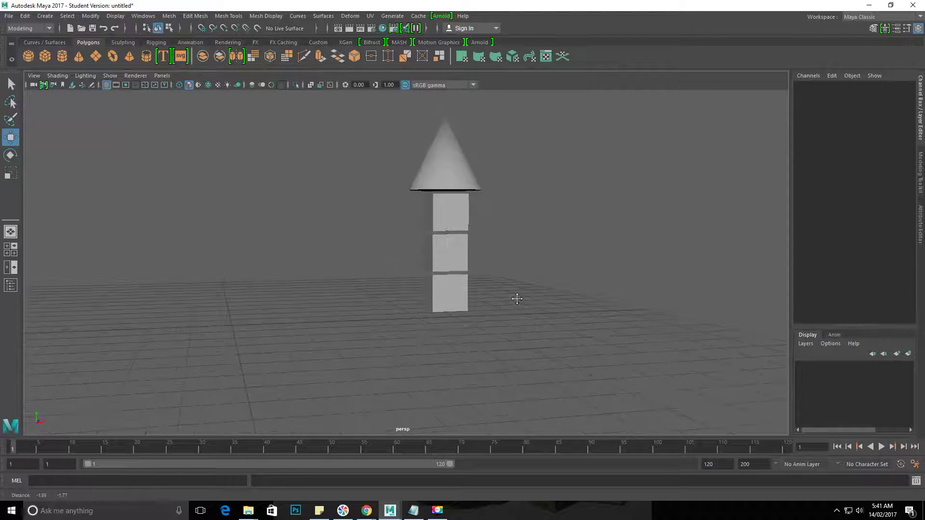
Switch to the Notepad notes on moving, rotating and scaling objects
mouse_move(415, 511)
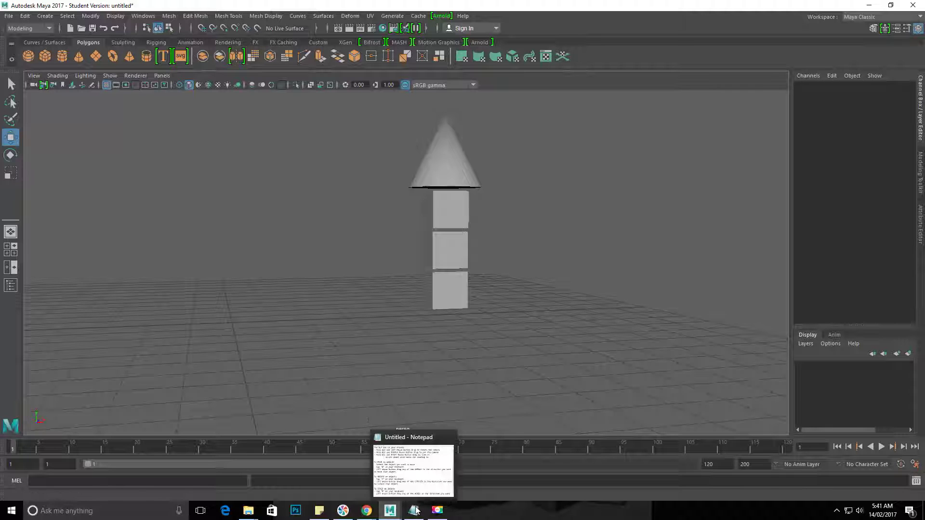
click(424, 461)
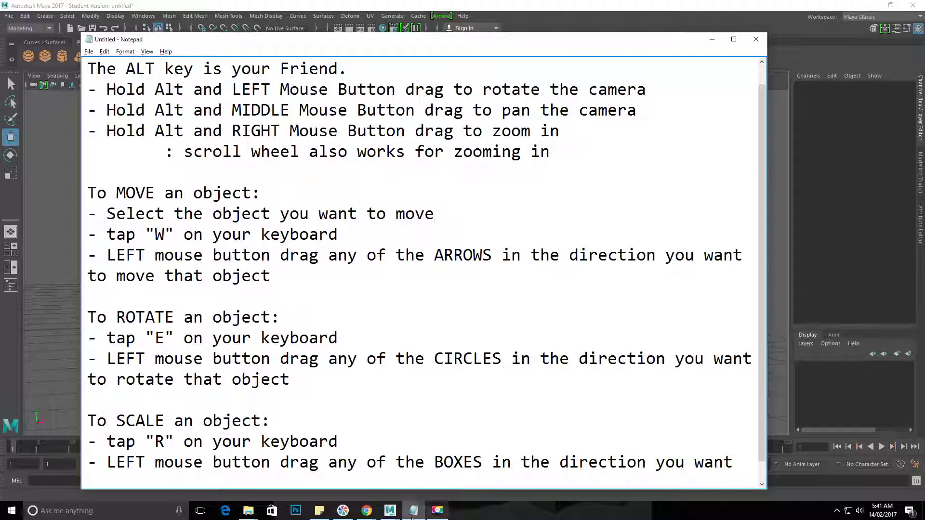